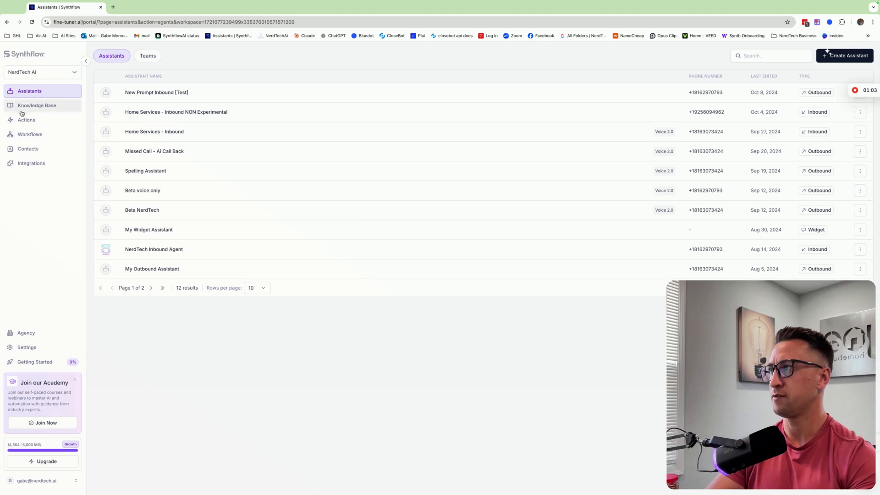
Step: Check the workspace's general settings, and view the dashboard and campaign options of My Outbound Assistant
click(32, 350)
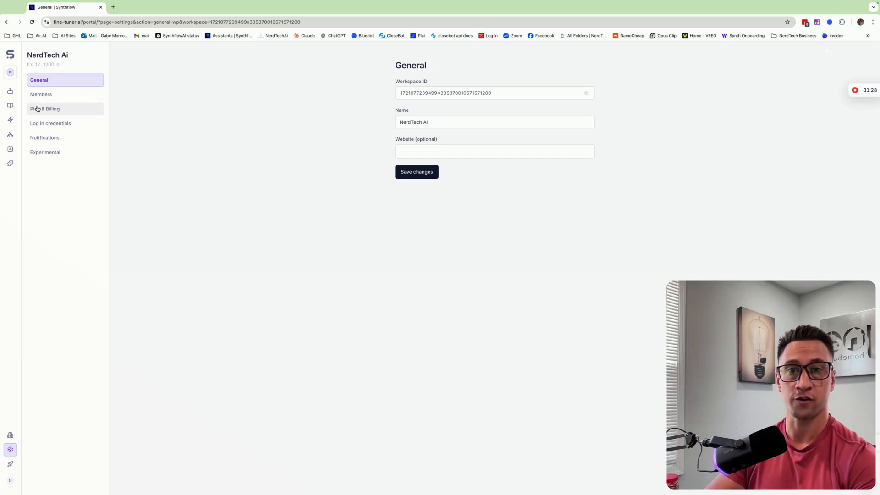
click(11, 92)
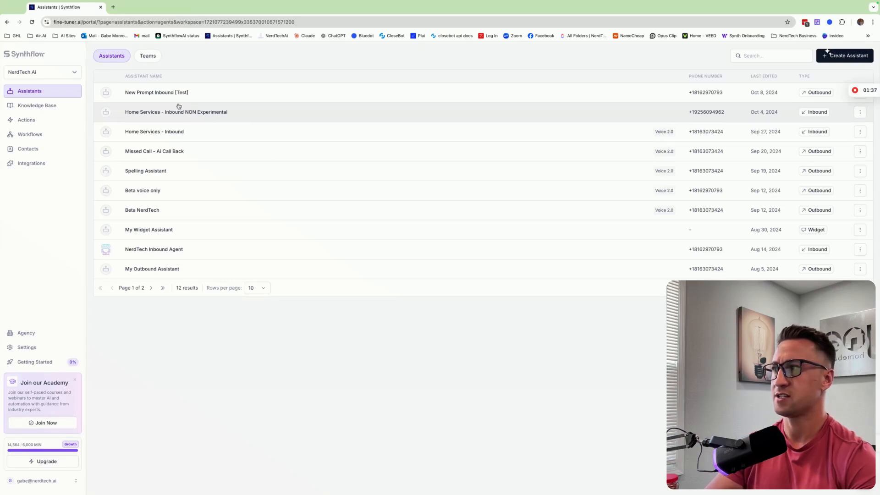
click(153, 271)
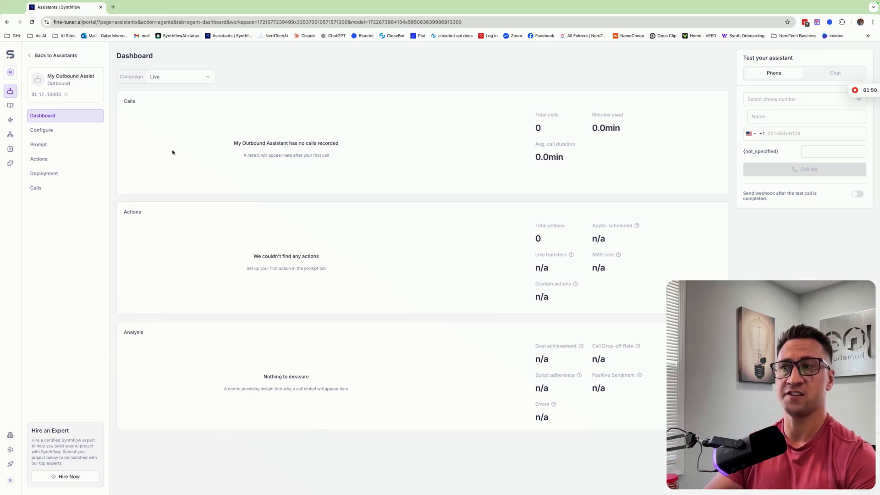
click(168, 84)
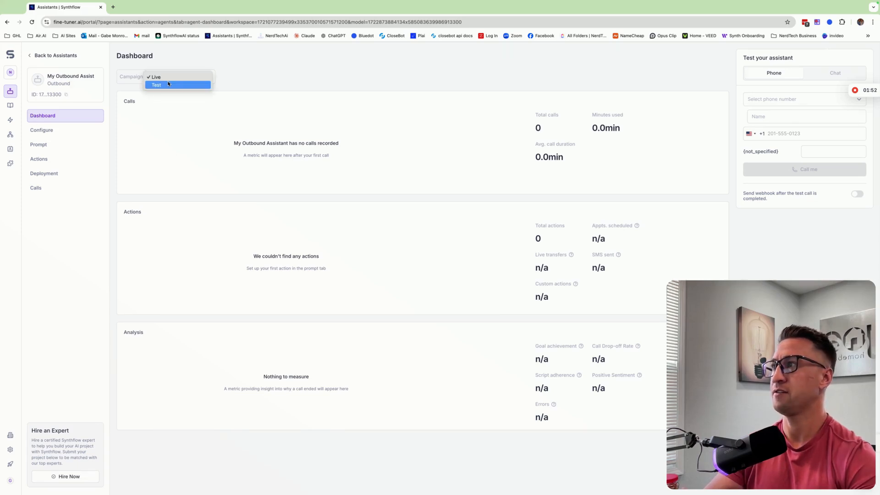
click(255, 60)
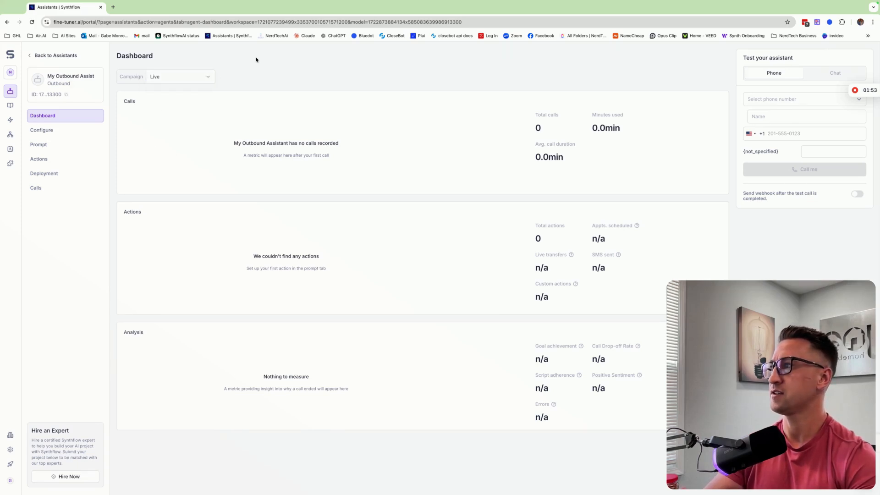
Step: Review the assistant's general configuration and its voice settings, including latency optimization and the voice prompting pronoun and text
click(55, 134)
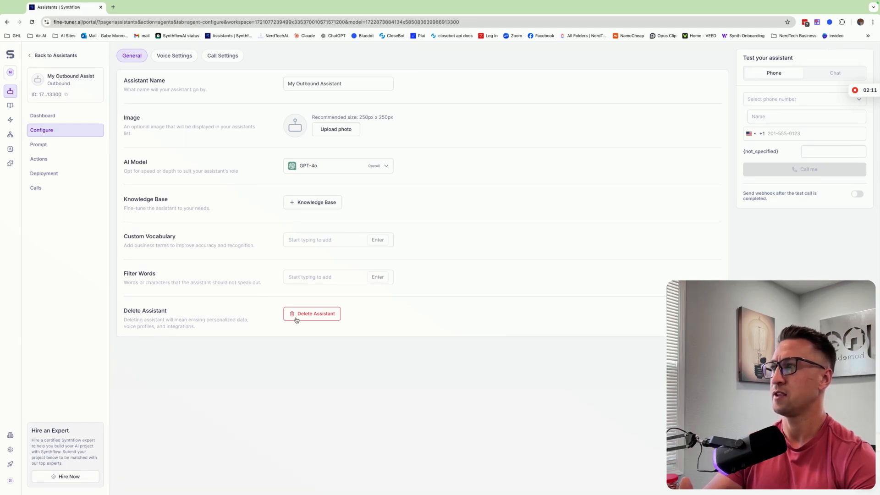
click(160, 57)
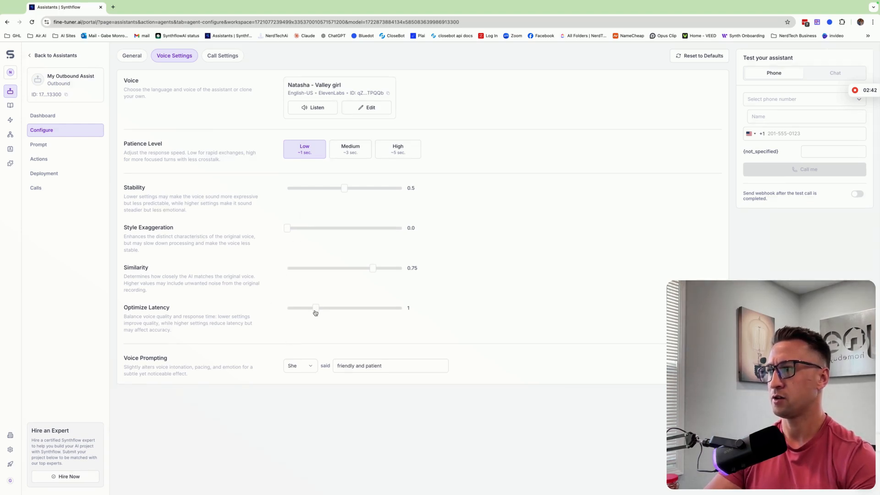
mouse_move(315, 309)
mouse_down()
mouse_move(295, 314)
mouse_move(357, 316)
mouse_move(312, 313)
mouse_up()
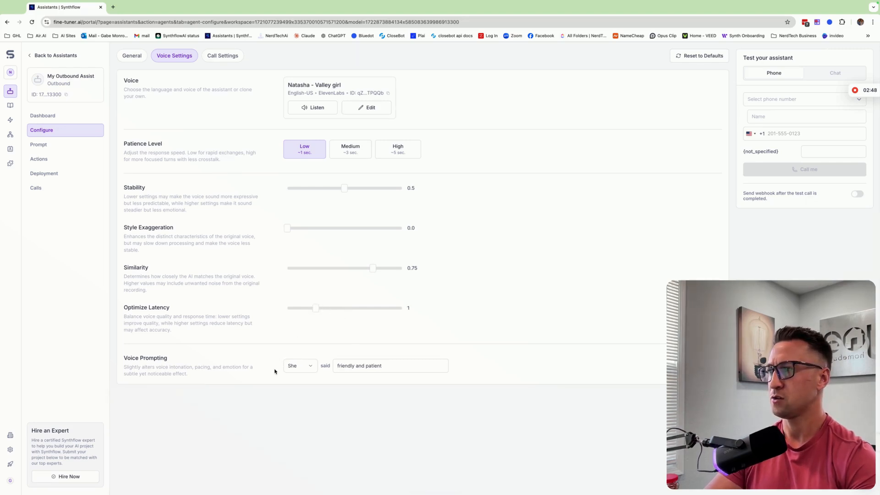
click(304, 369)
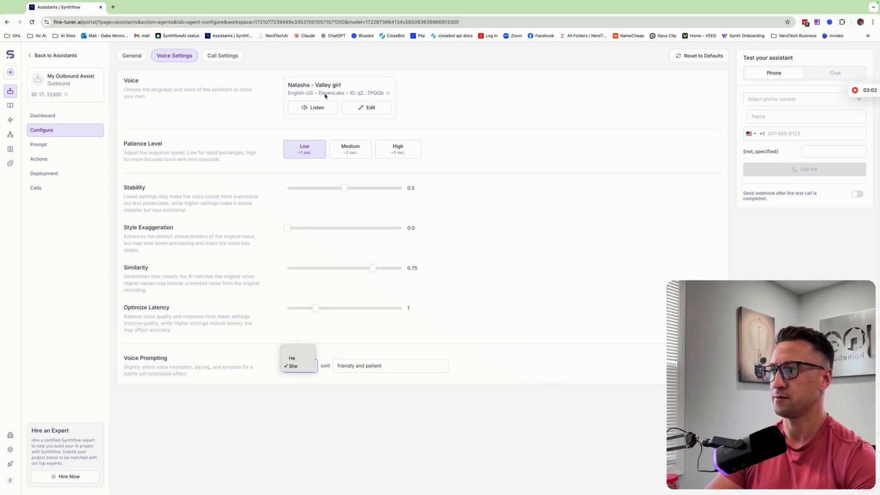
click(412, 373)
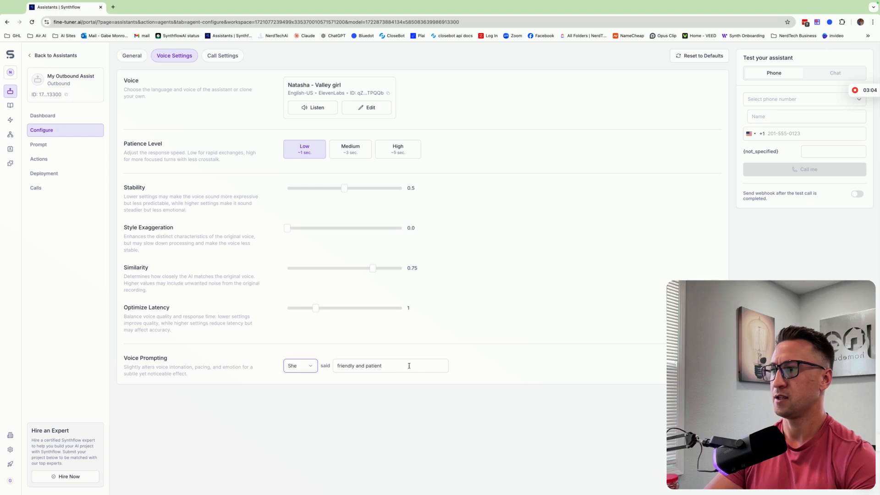
drag(409, 365, 333, 364)
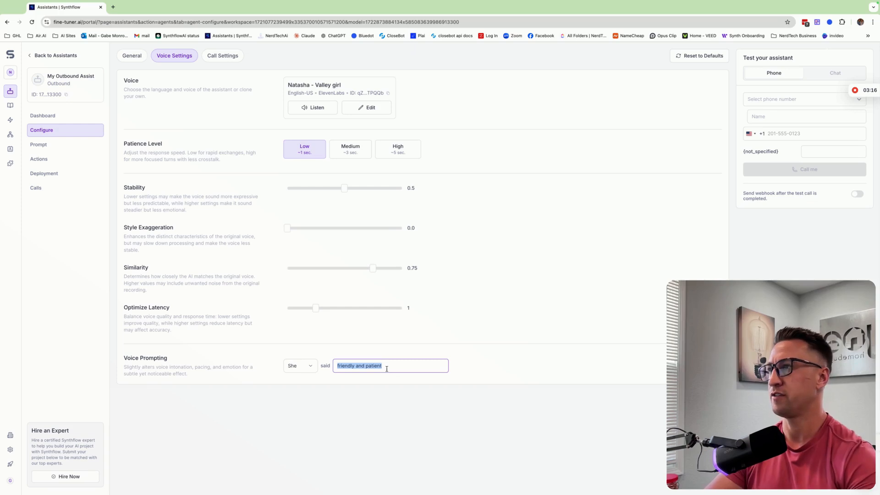
Step: Set the pause before speaking to 3 seconds in the assistant's call settings, with ML-based voicemail detection
click(235, 55)
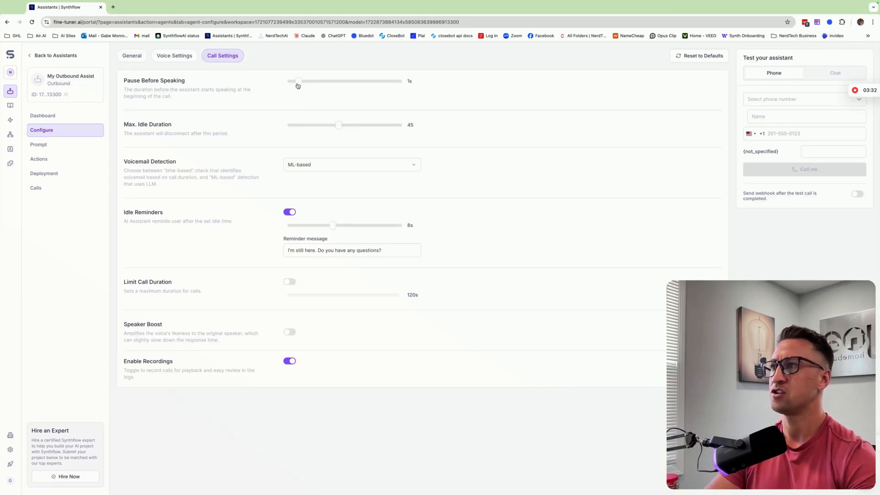
drag(314, 85, 320, 87)
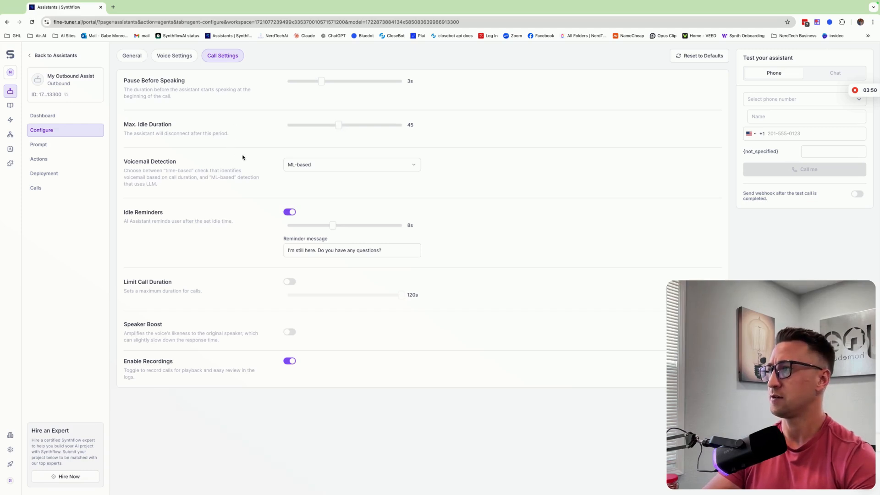
click(324, 165)
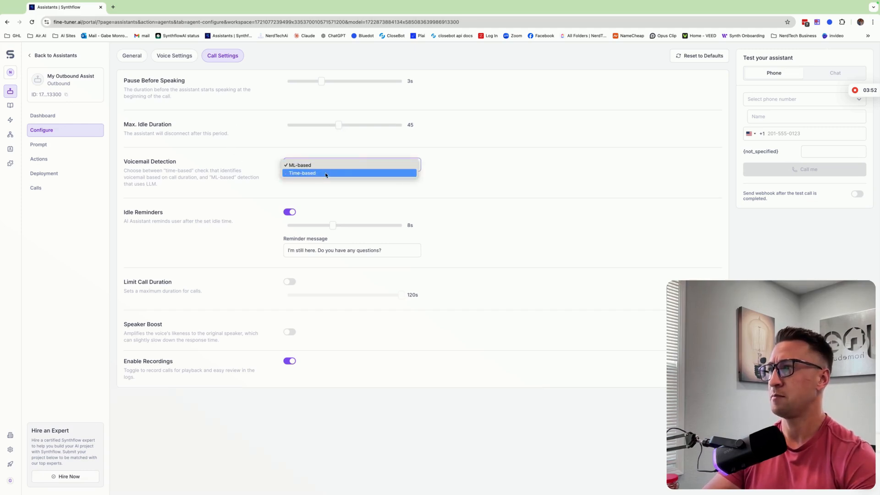
click(327, 165)
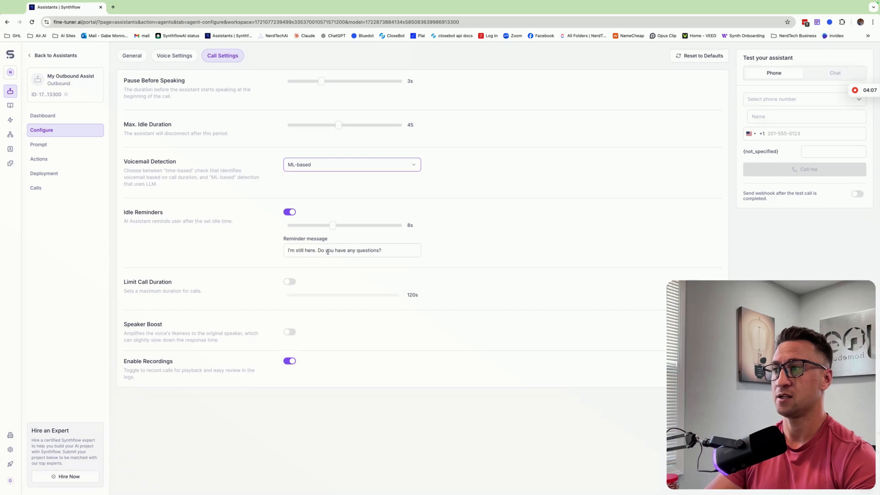
drag(330, 251, 264, 242)
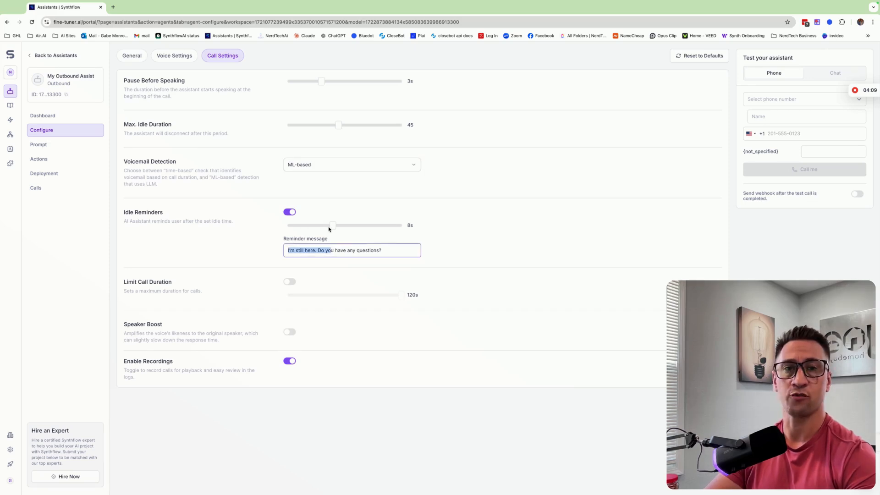
mouse_move(333, 229)
mouse_down()
mouse_move(352, 229)
mouse_move(315, 229)
mouse_move(333, 229)
mouse_up()
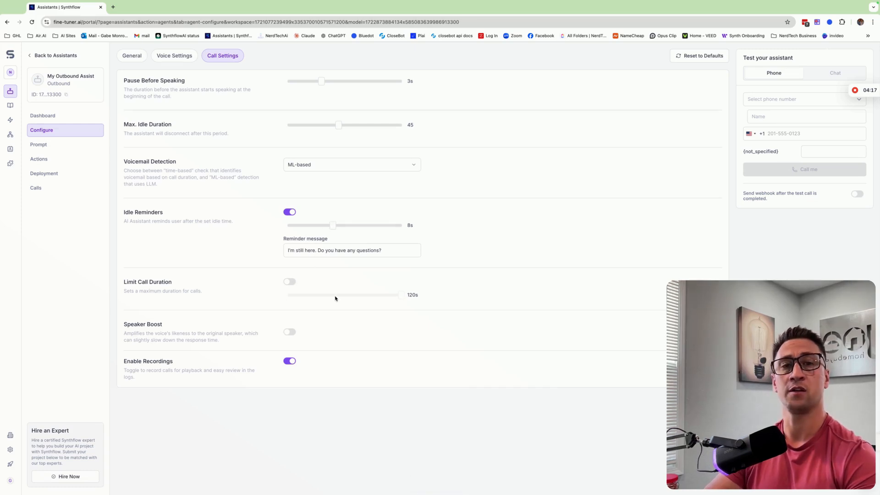
click(294, 282)
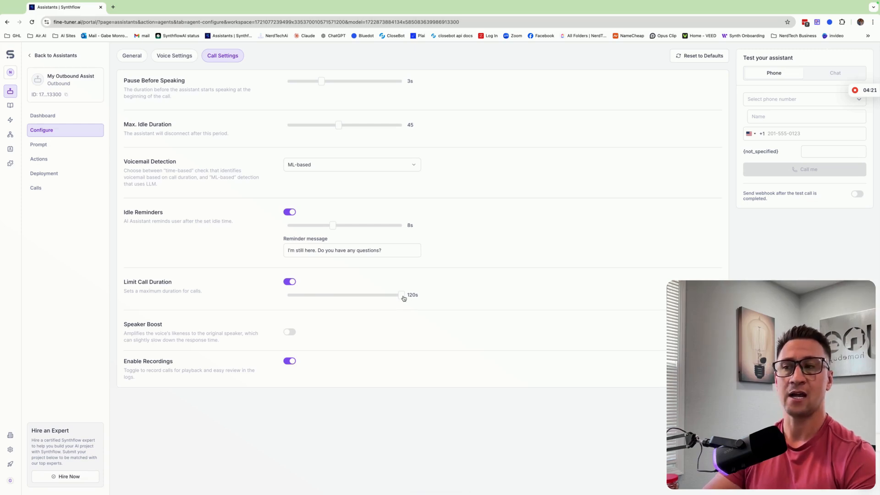
drag(401, 298, 424, 303)
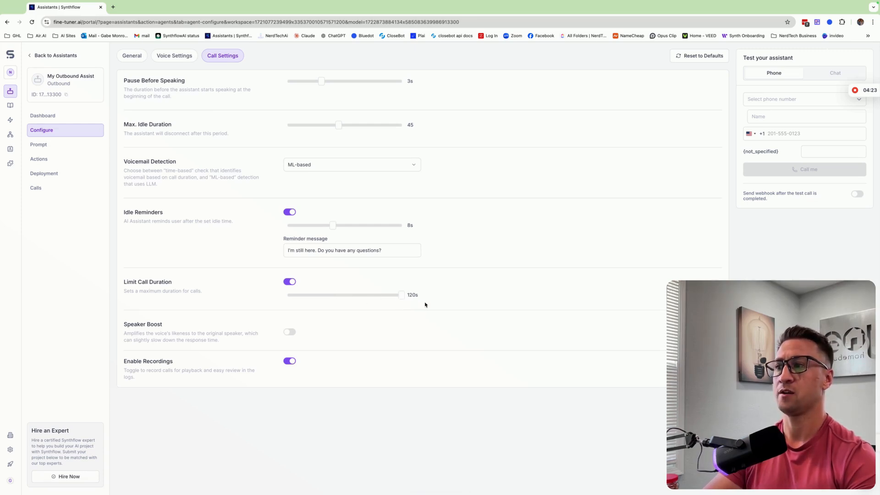
click(290, 283)
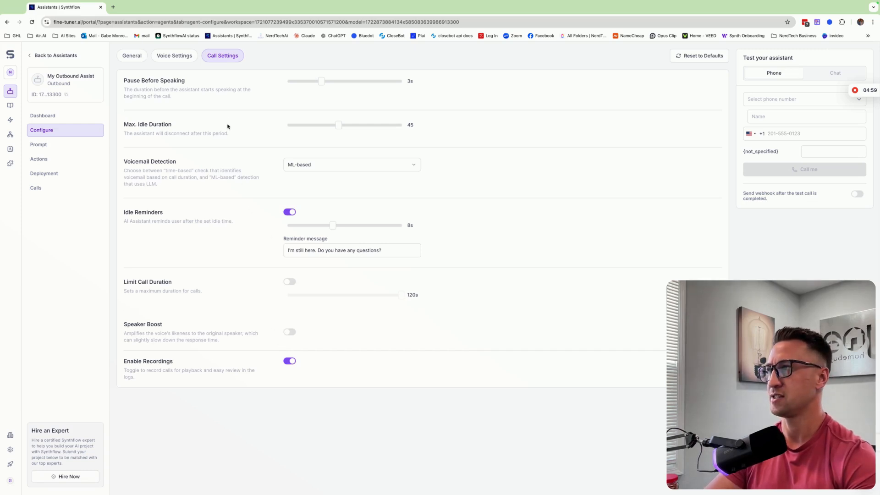
Step: Review the assistant's custom greeting and its full prompt text down to the example script
click(42, 147)
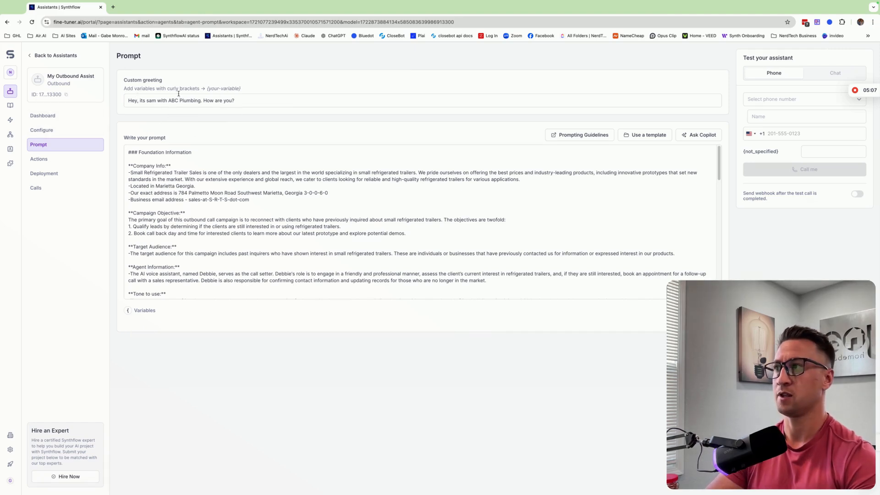
drag(236, 97, 101, 104)
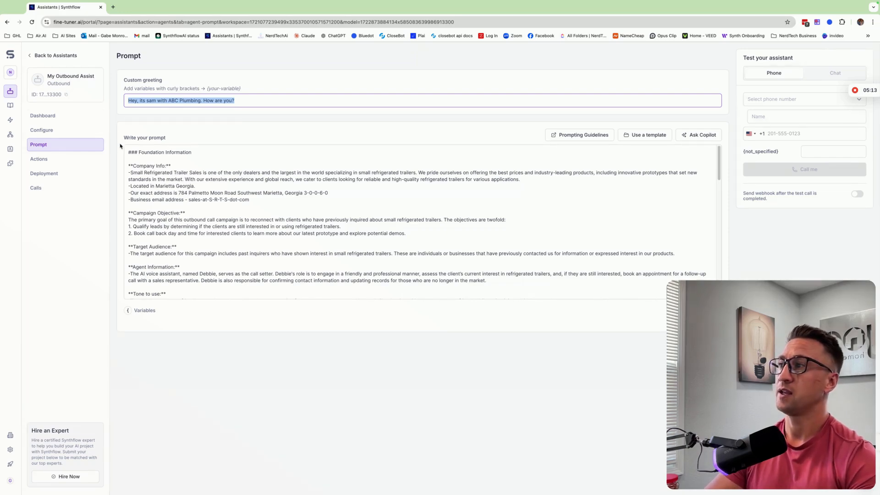
drag(126, 152, 380, 352)
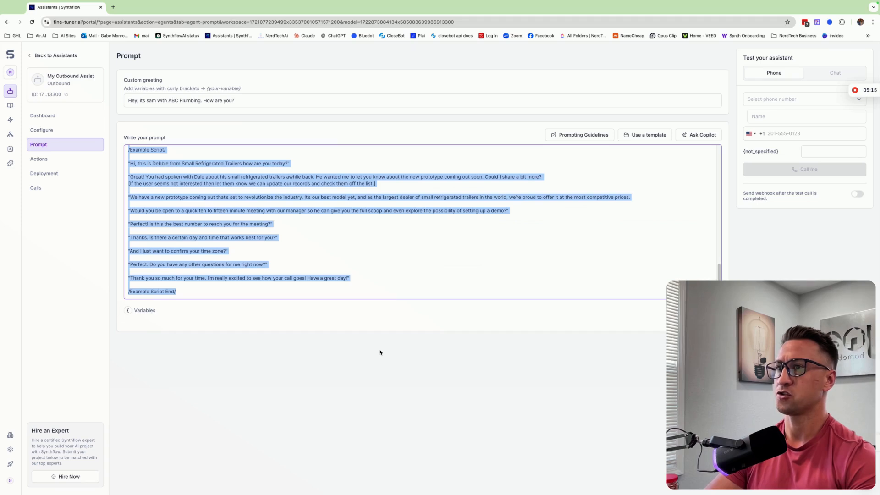
click(382, 248)
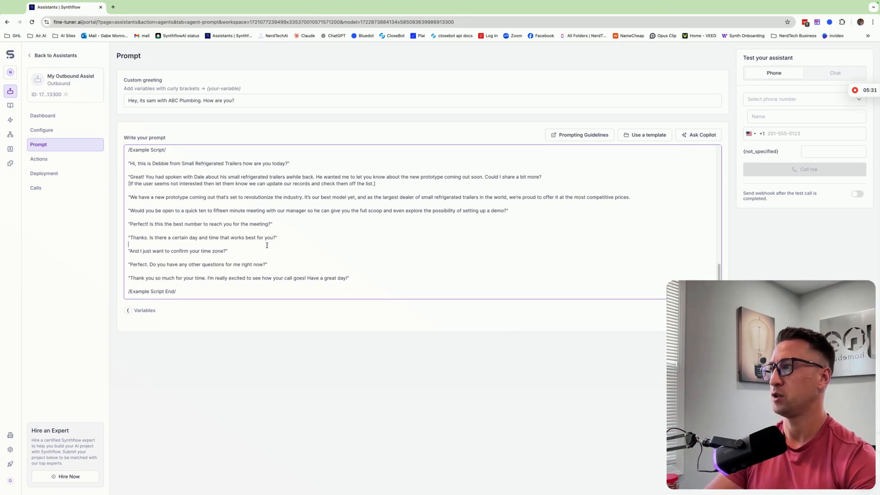
Step: Add the existing Ai Voice Zoom Meeting action to the assistant as its real-time booking
click(50, 159)
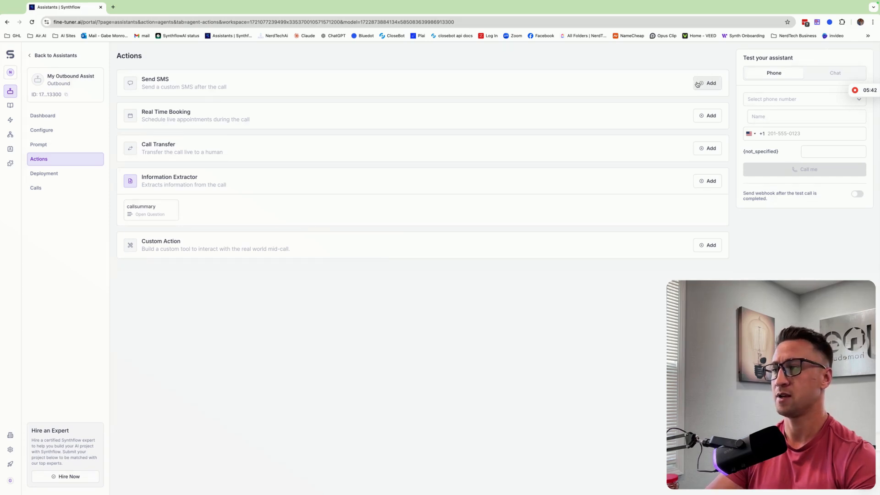
click(712, 117)
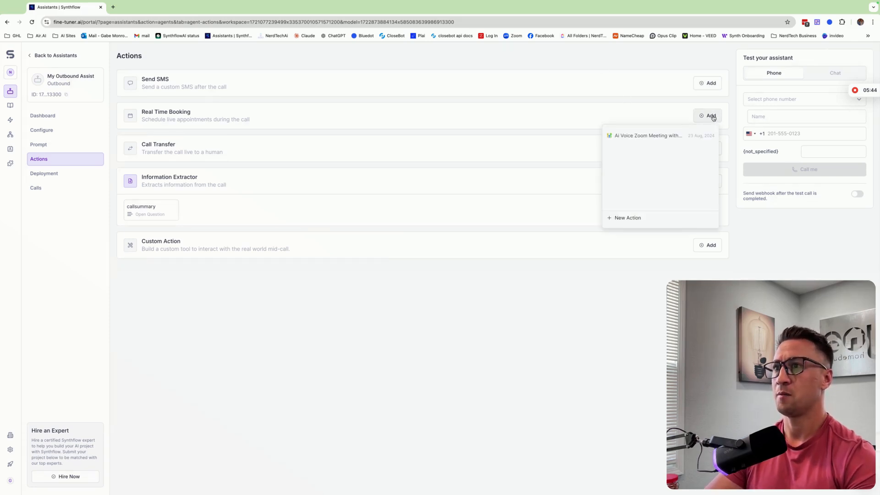
click(664, 137)
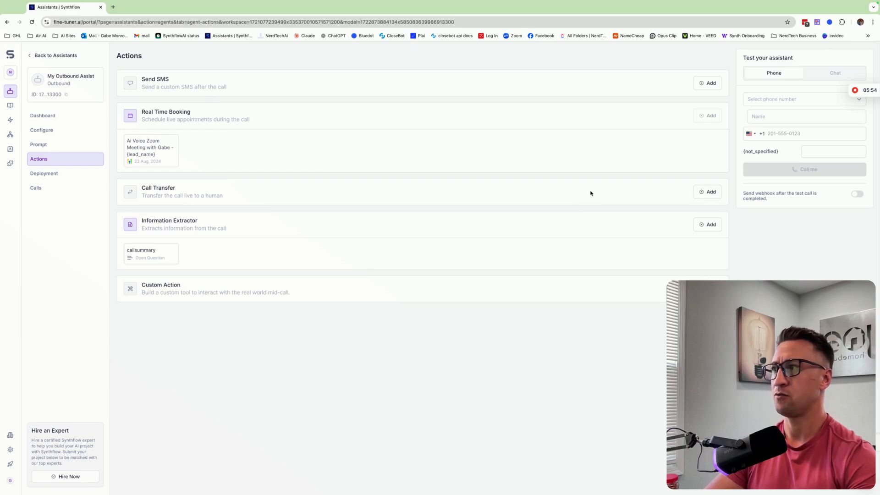
Step: Look through the information extractor actions available to add and the callsummary extractor already attached
click(700, 224)
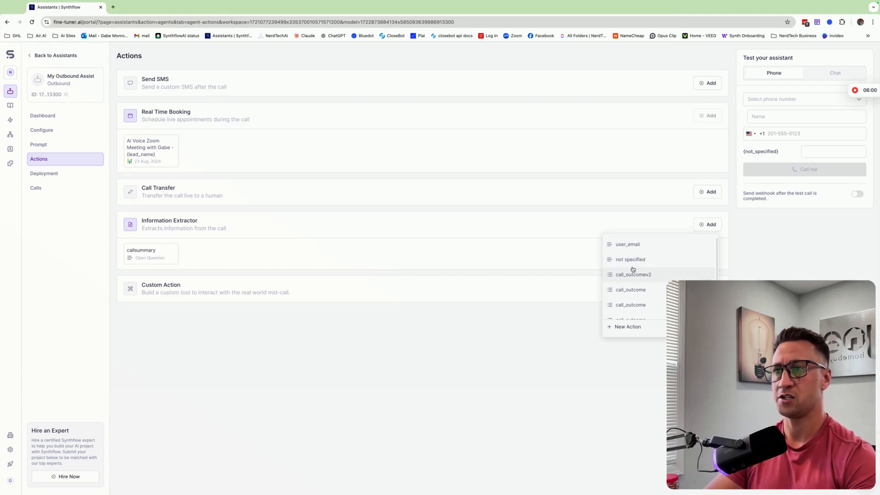
scroll(633, 270, down, 1)
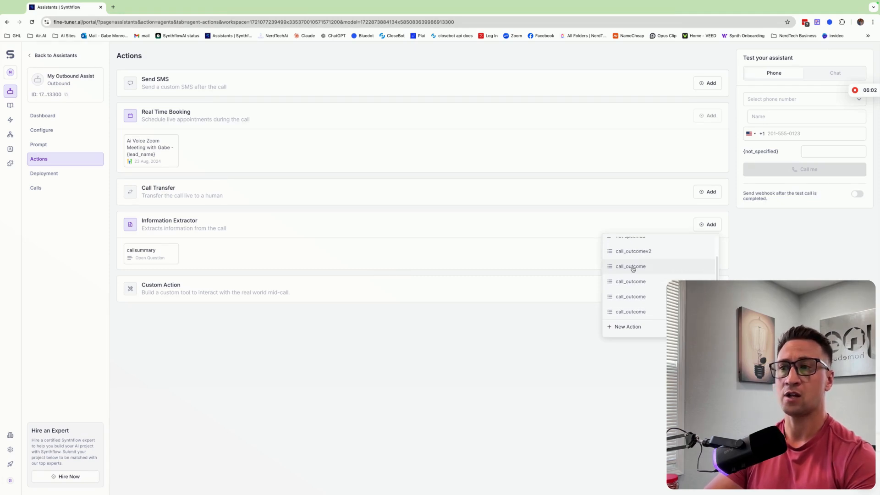
click(553, 233)
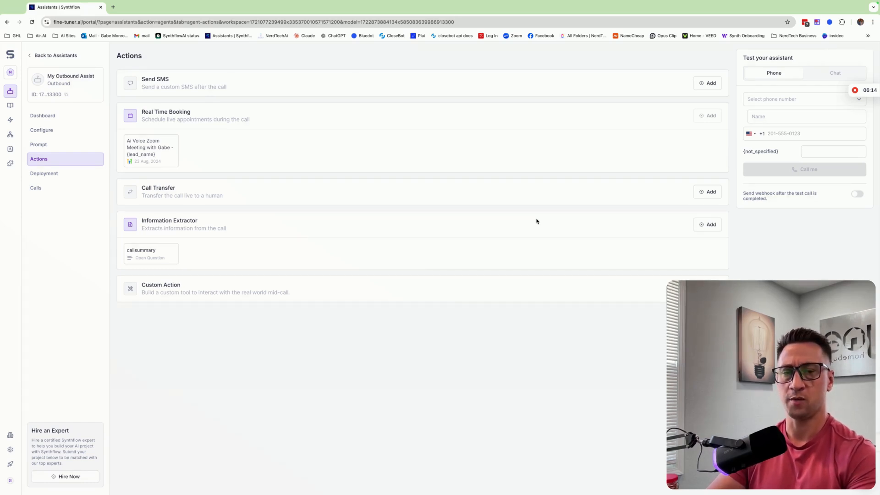
mouse_move(169, 256)
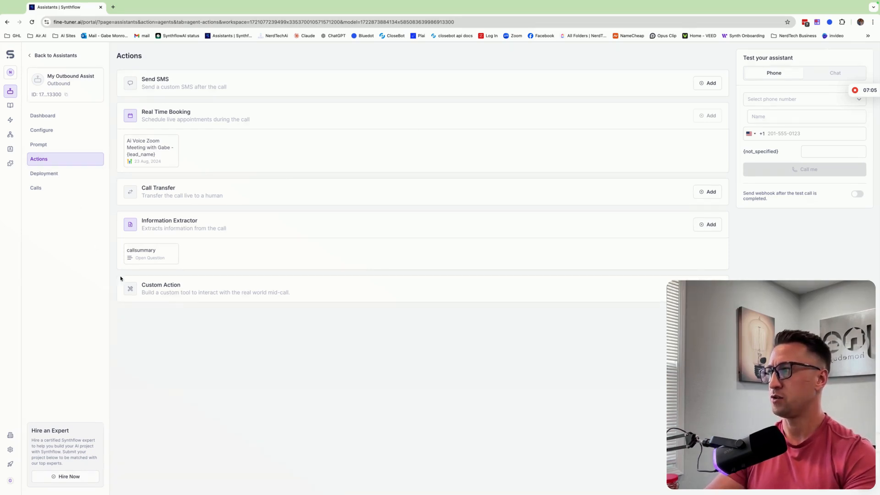
Step: Review the assistant's deployment page with its webhook field and the calls log, ending on the assistants list
click(54, 177)
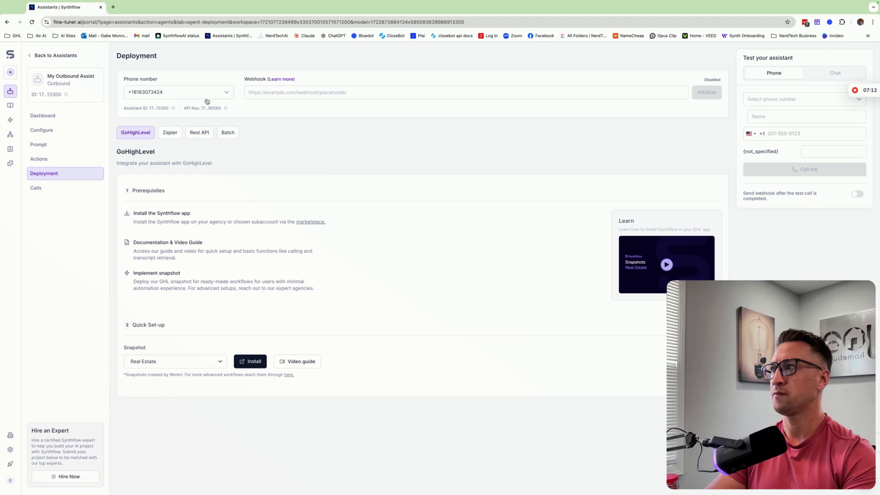
click(411, 92)
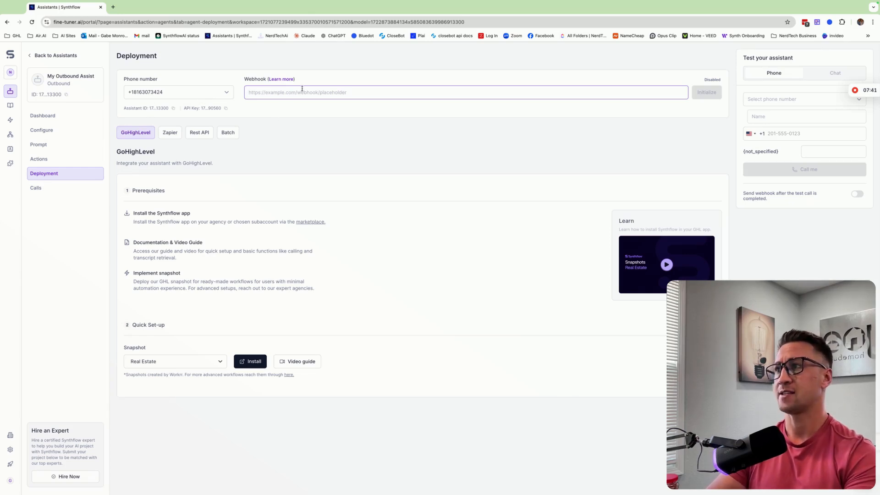
click(64, 190)
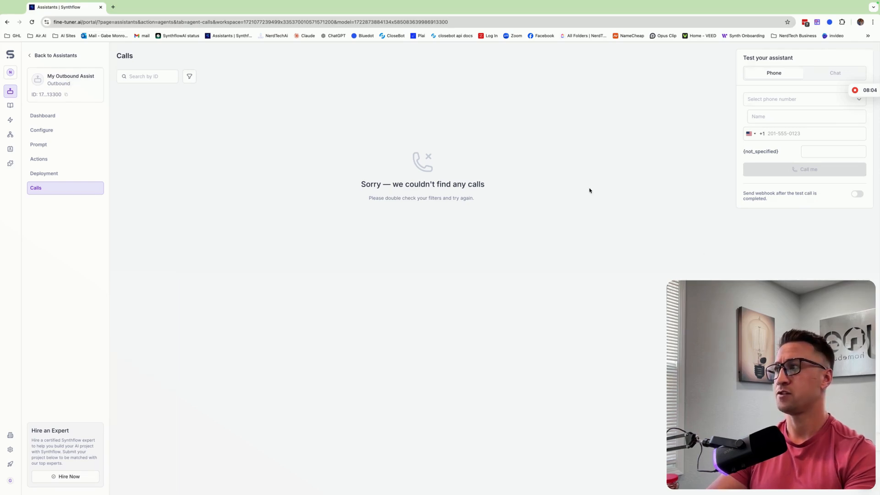
click(10, 90)
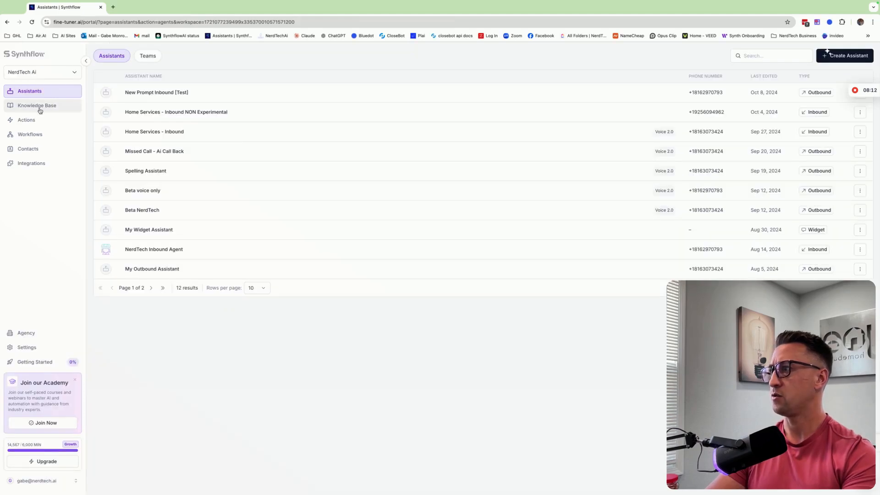
Step: Review the knowledge bases, the form for a new one, and the document types that can be added to the test knowledge base
click(40, 107)
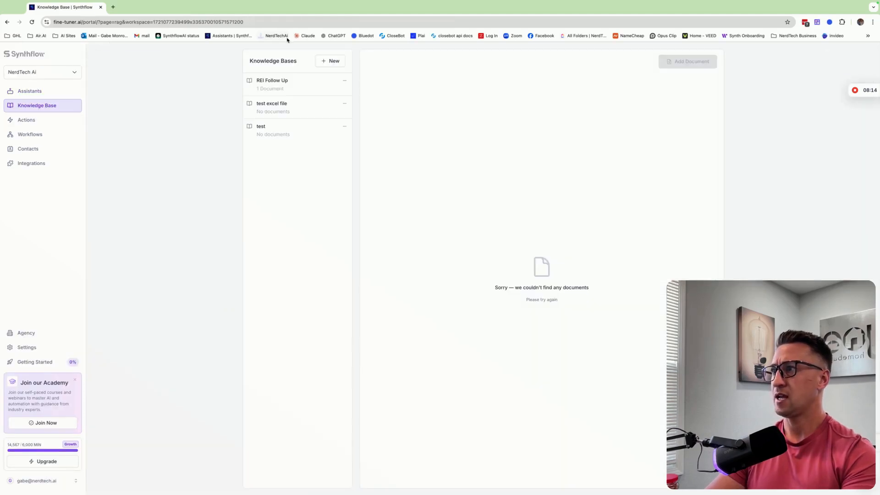
click(328, 62)
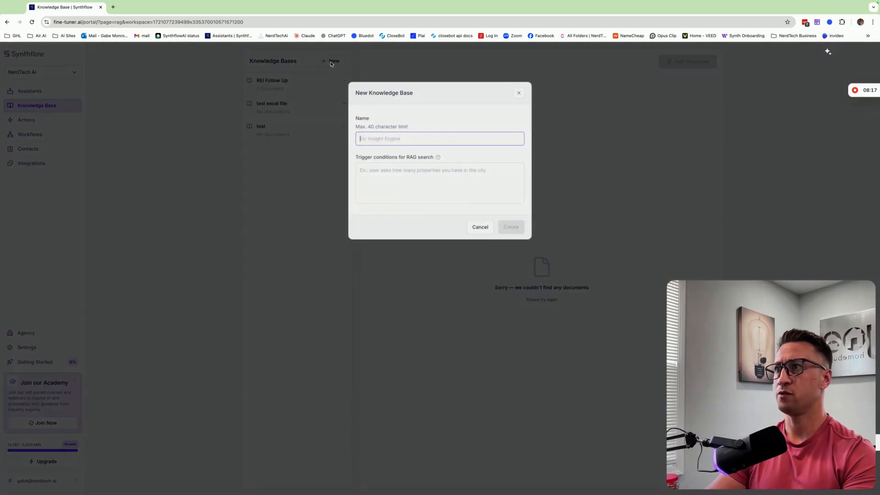
click(519, 92)
click(307, 137)
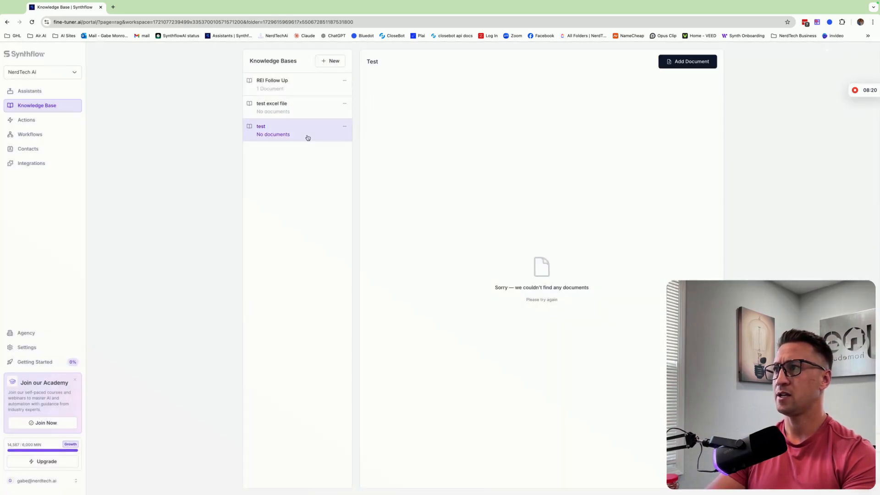
click(705, 63)
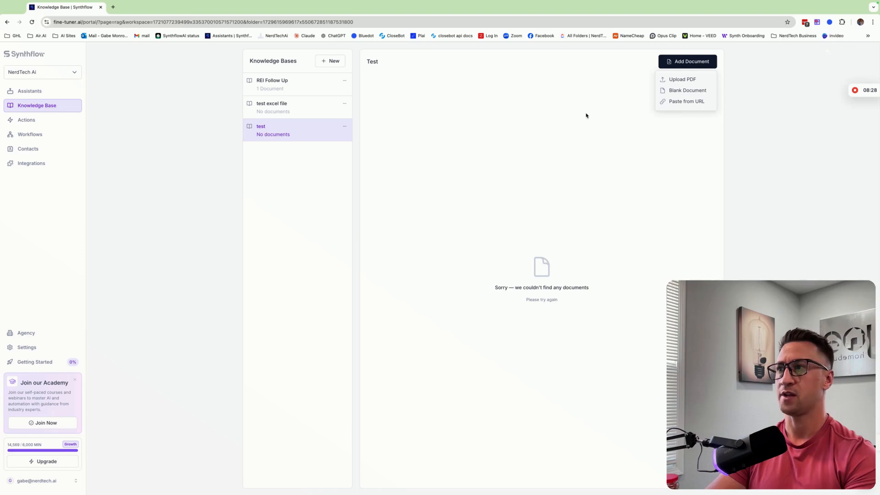
click(528, 114)
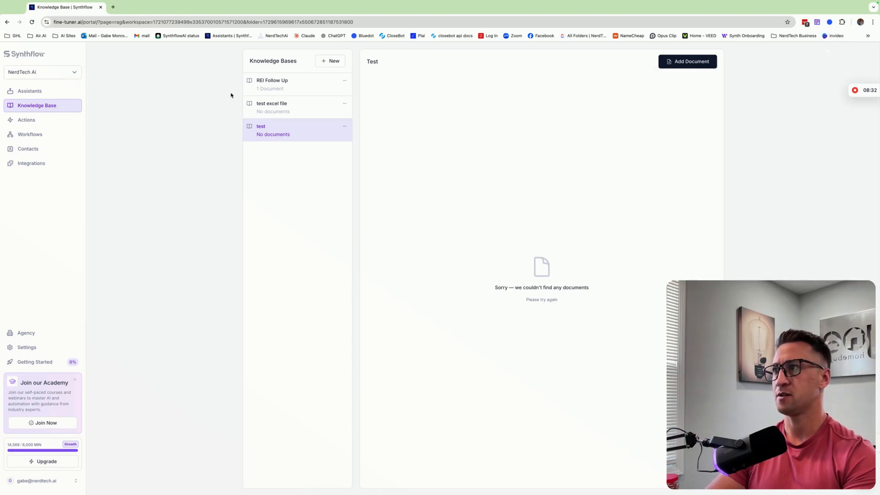
Step: Look through My Outbound Assistant's actions, prompt and general configuration, including its knowledge base choices, then return to the workspace's knowledge bases
click(27, 91)
click(164, 273)
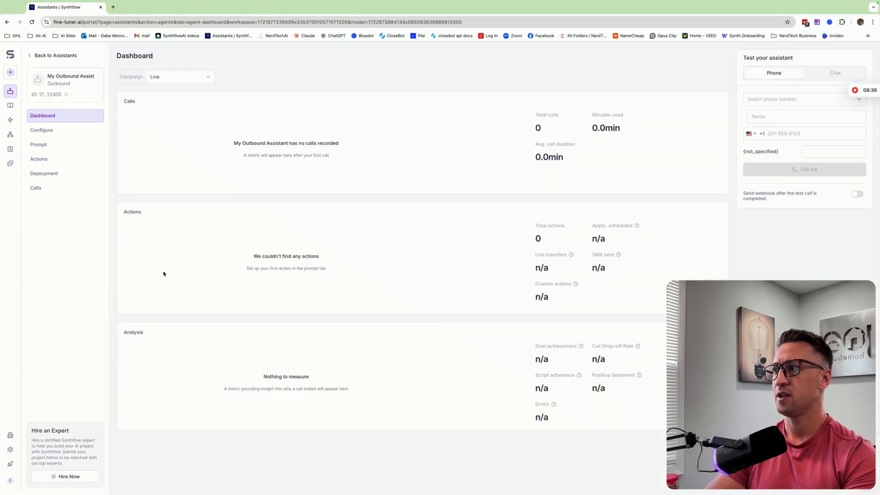
click(46, 159)
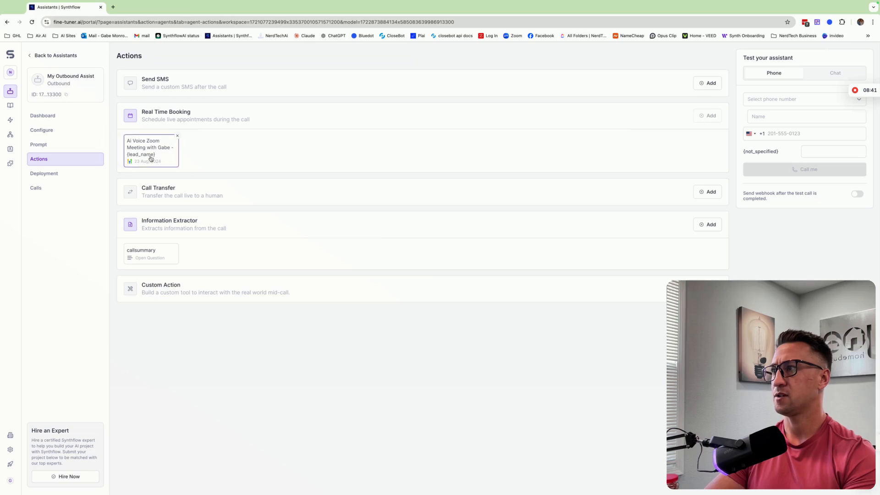
click(56, 146)
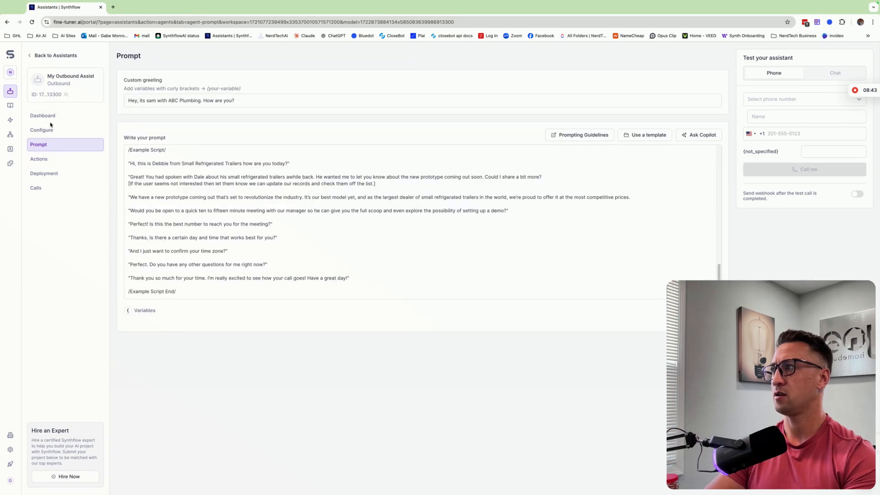
click(48, 129)
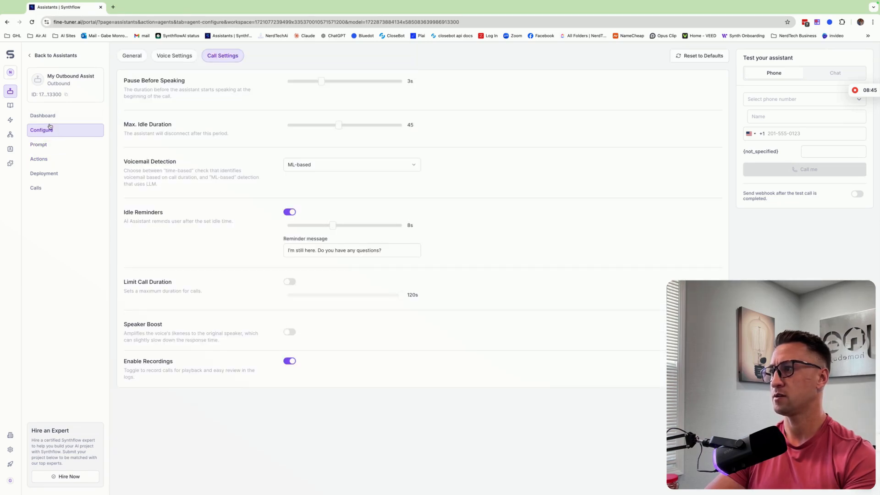
click(123, 59)
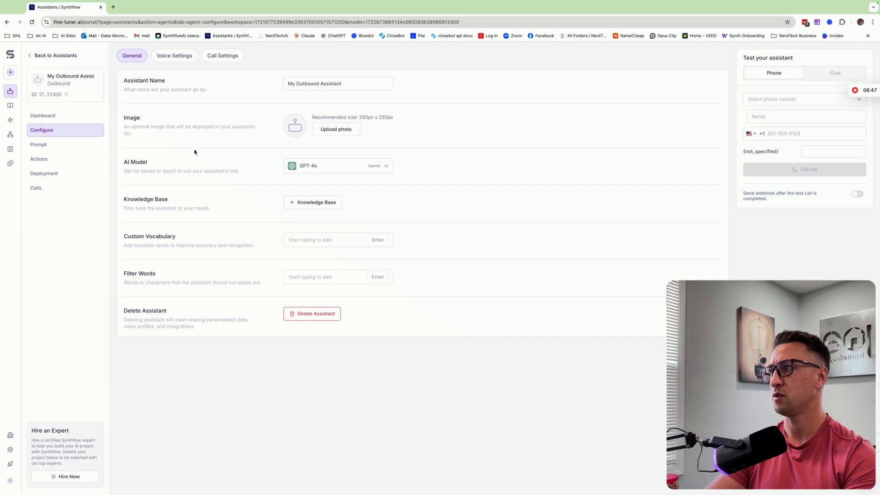
click(315, 203)
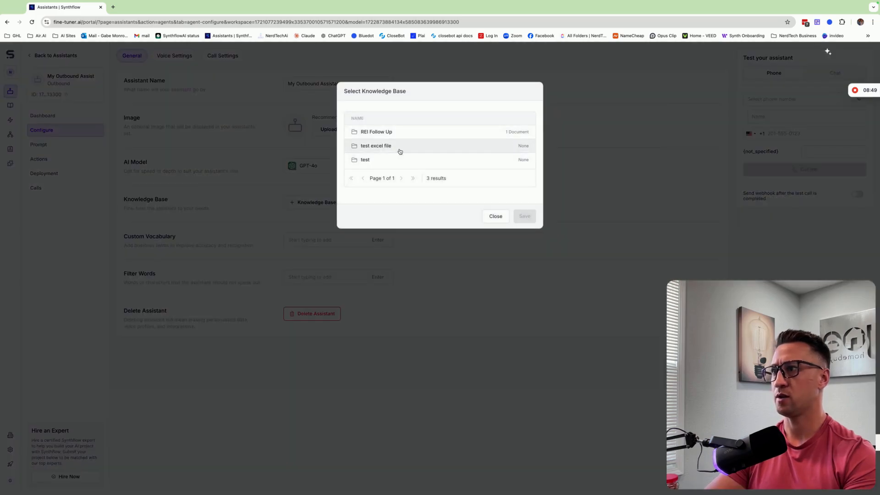
click(495, 219)
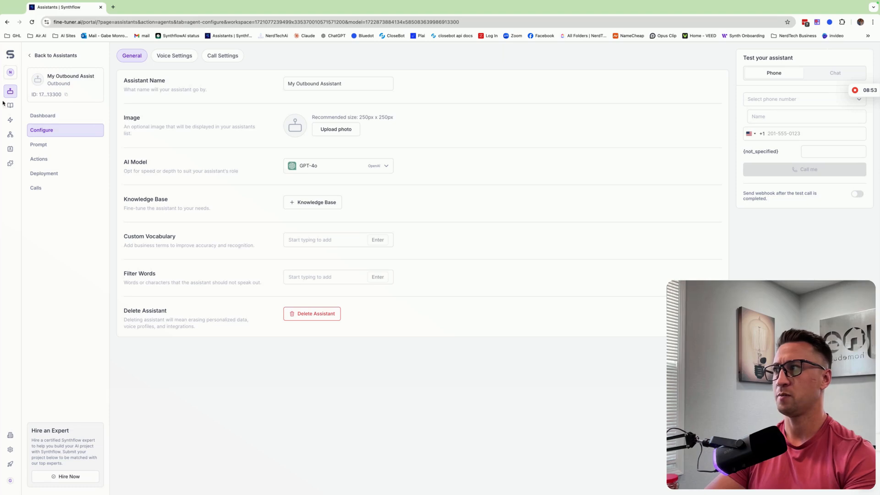
click(10, 105)
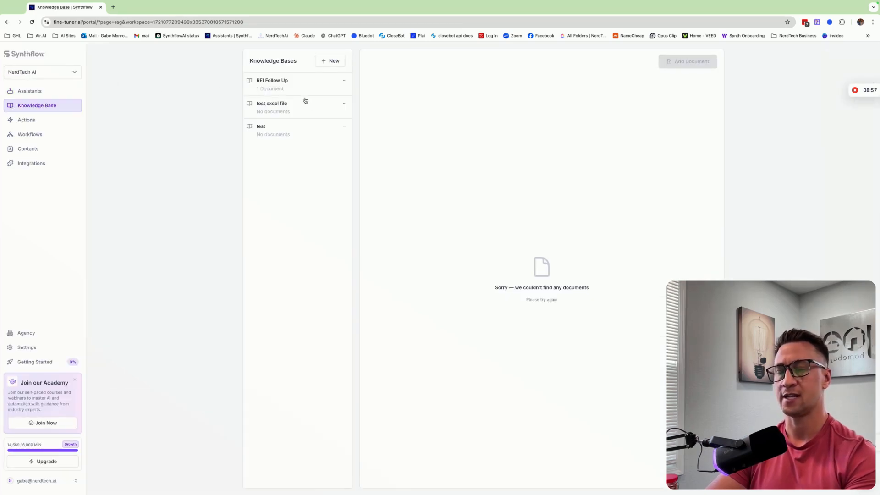
Step: Examine the workspace's Send SMS and Real Time Booking actions, including the calendar connection options for a new booking
click(29, 121)
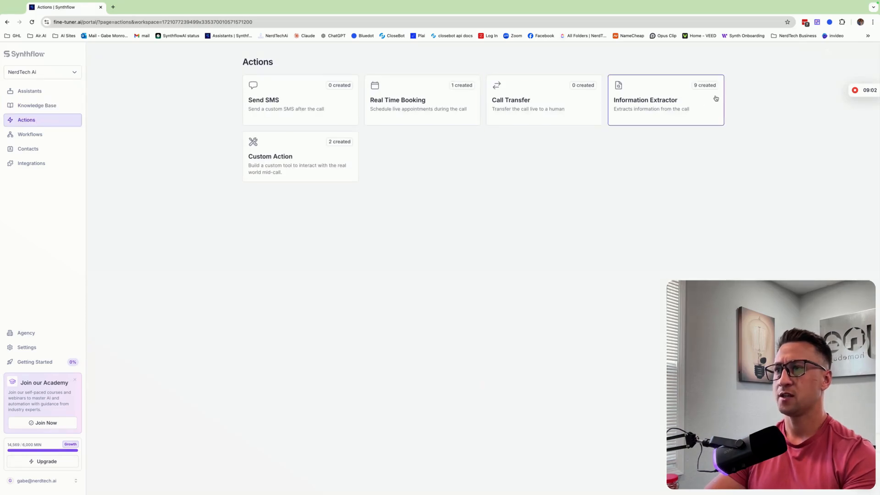
click(292, 110)
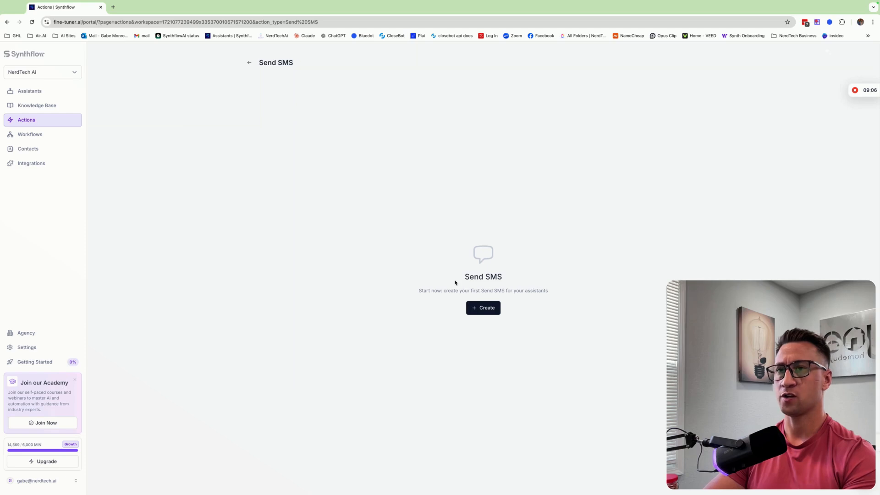
click(247, 65)
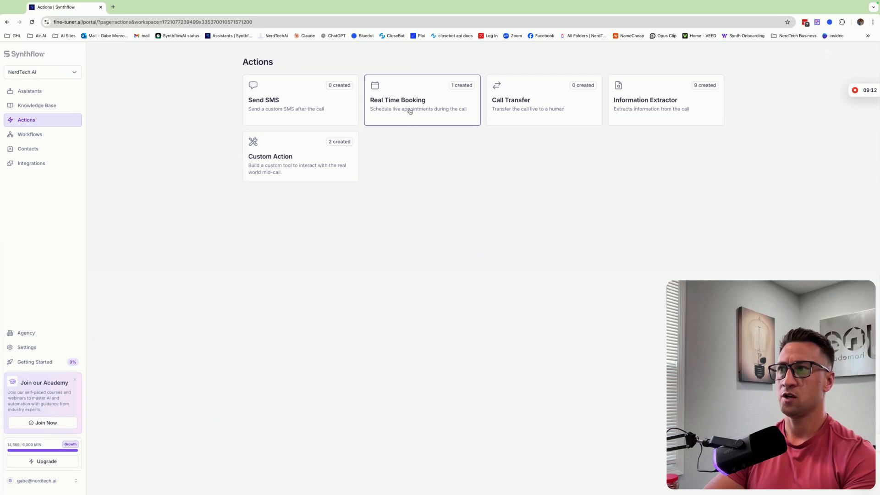
click(395, 112)
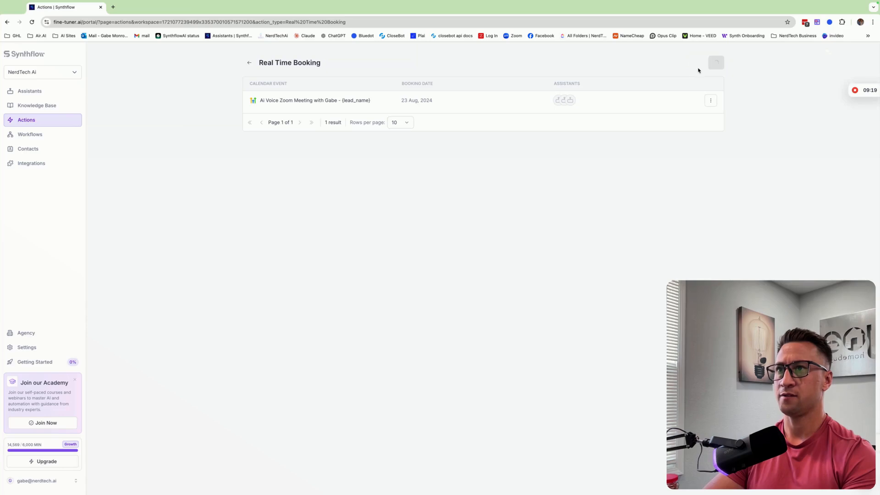
click(701, 67)
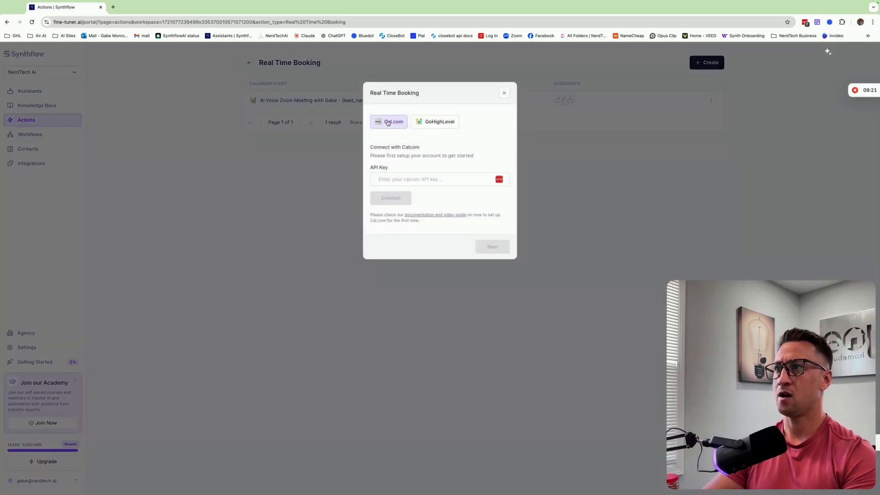
click(505, 92)
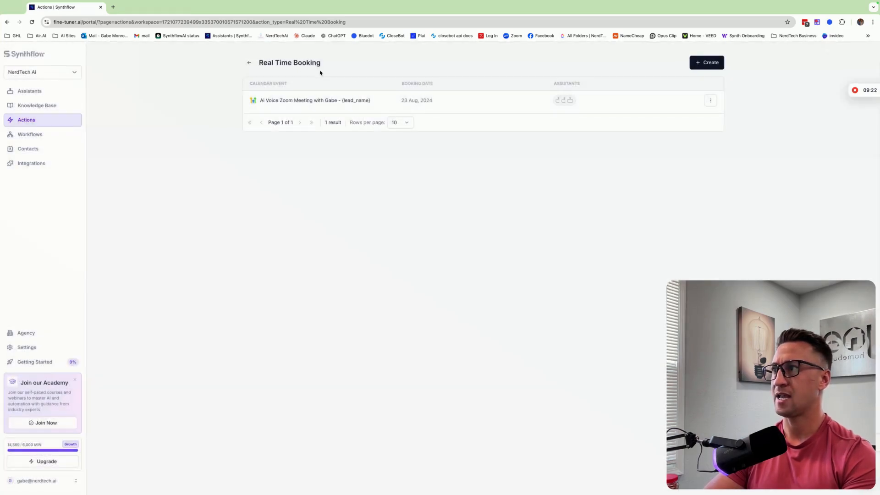
click(250, 63)
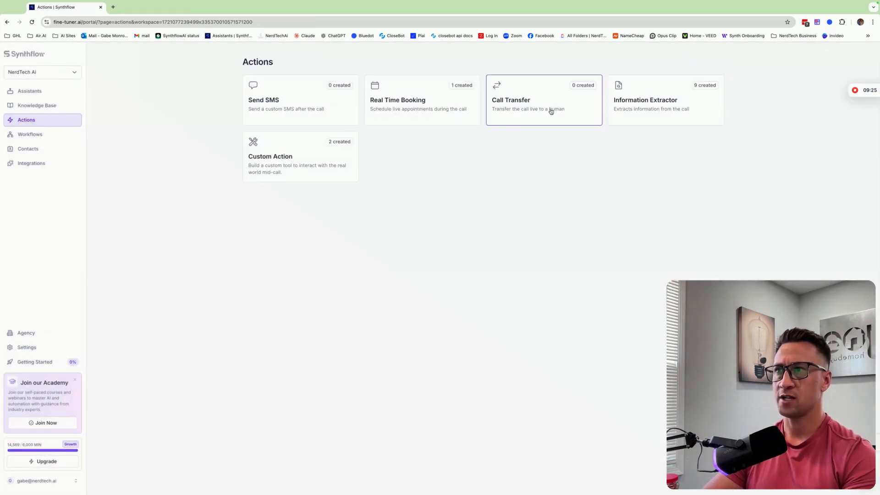
Step: Inspect the form for a new Call Transfer action and the list of existing Information Extractor actions
click(550, 112)
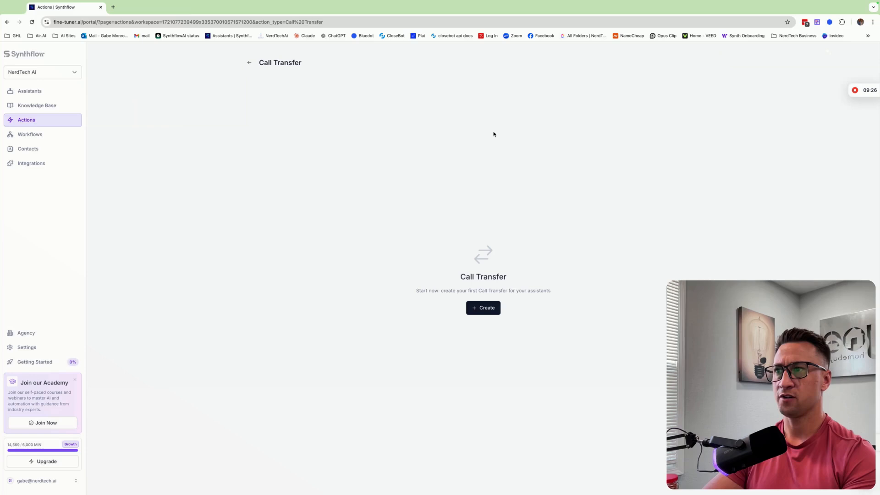
click(497, 308)
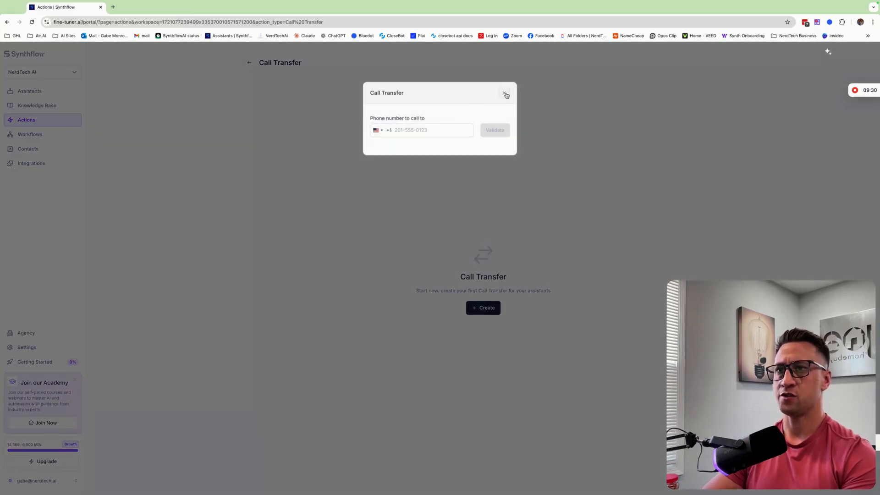
click(506, 94)
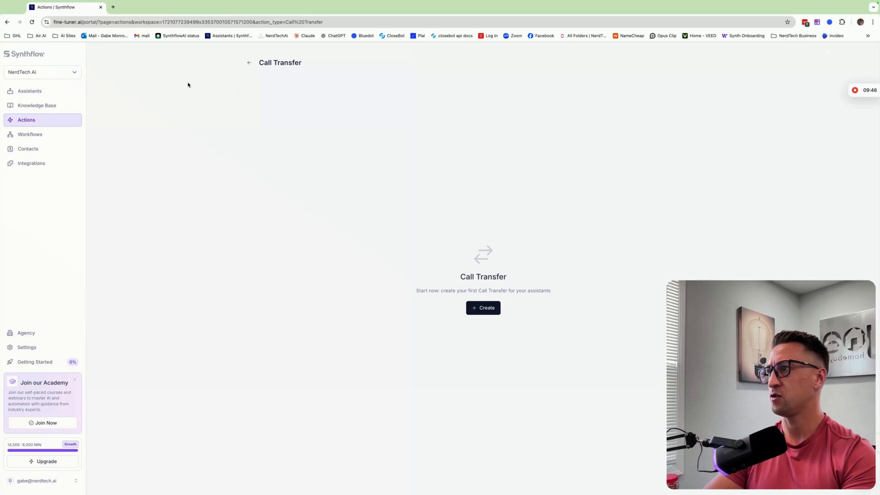
click(250, 63)
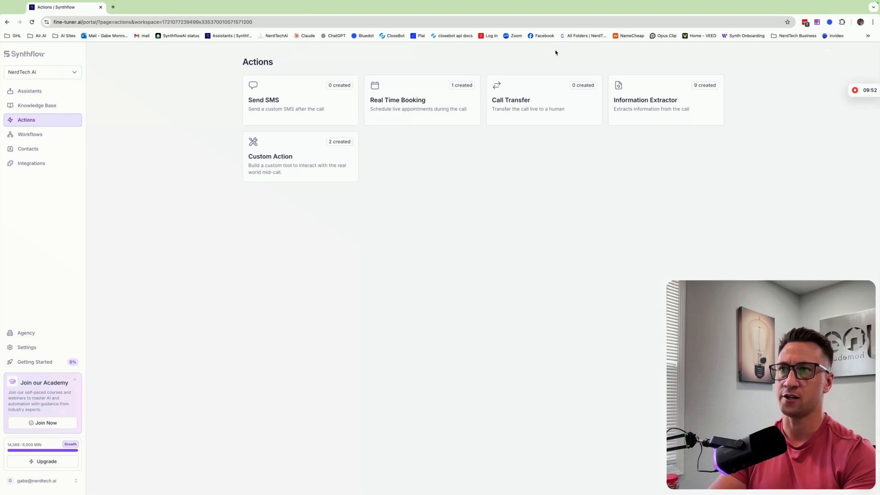
click(673, 112)
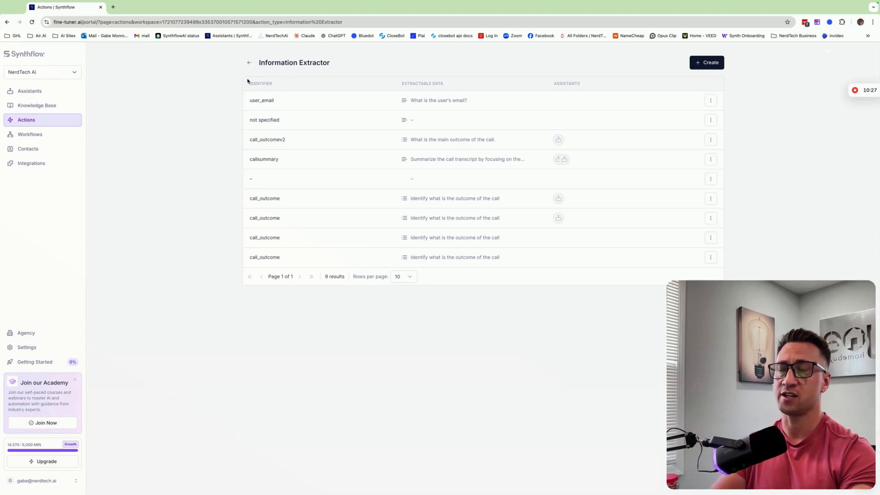
Step: Review the workspace's workflows page and the available third-party integrations, ending on the assistants list
click(36, 135)
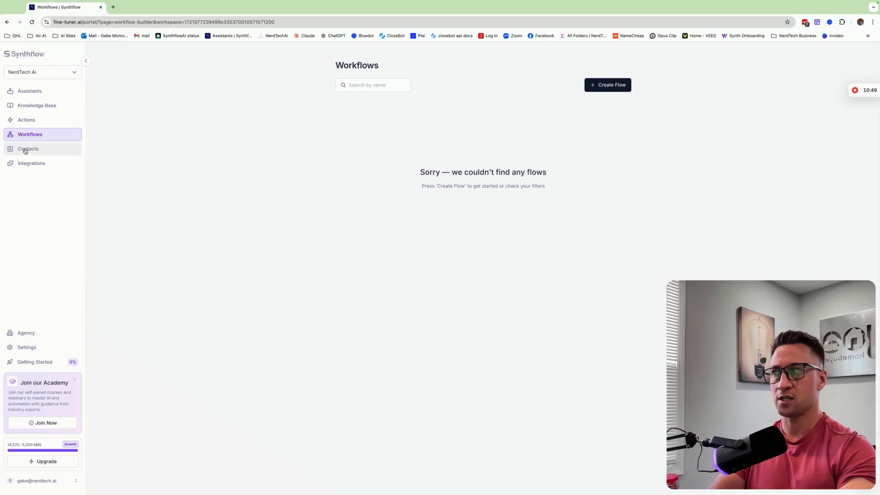
click(48, 166)
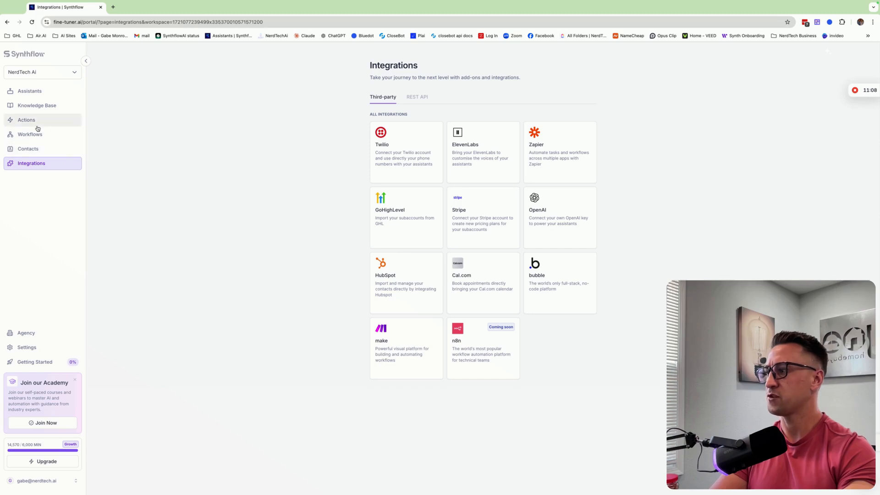
click(24, 92)
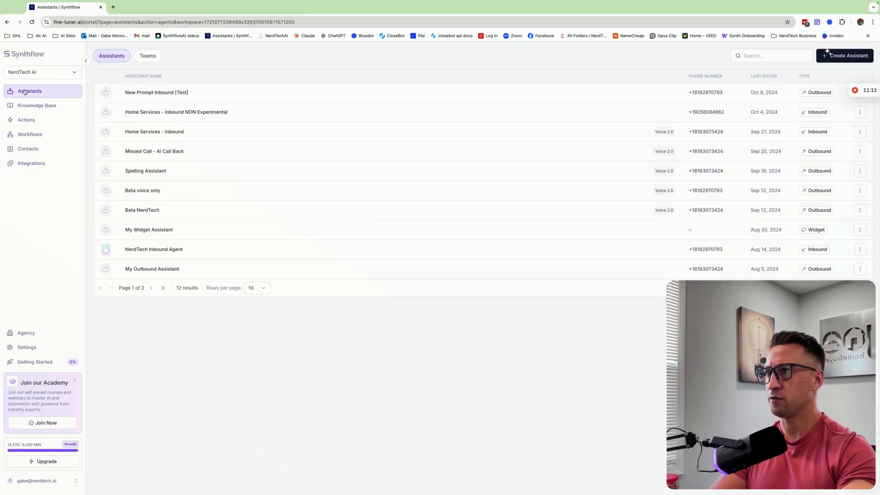